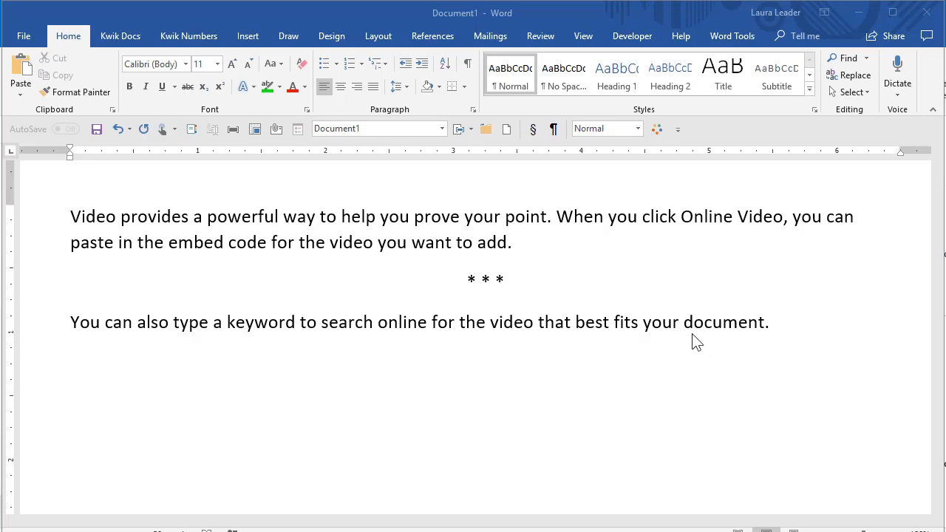
- Try to enter a "* * *" separator on the empty line below the last paragraph, and delete the bulleted line
left_click(106, 362)
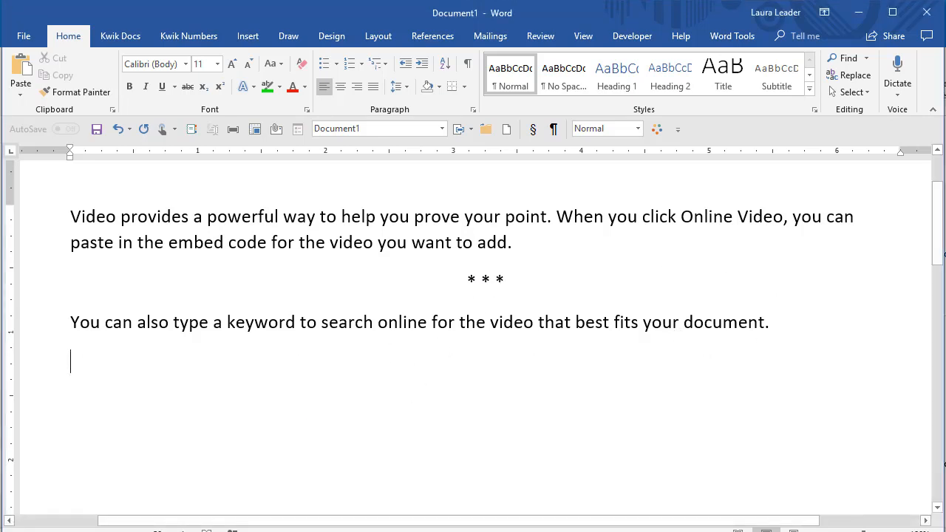
type("* ")
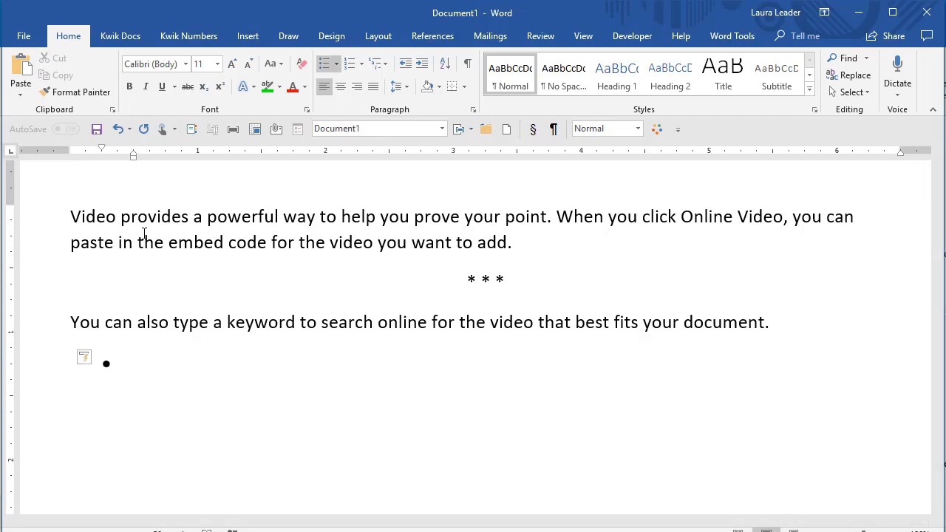
type("* * *")
key("Left")
key("Left")
key("Left")
key("Left")
key("Left")
key("Left")
key("Left")
key("Right")
left_click(38, 364)
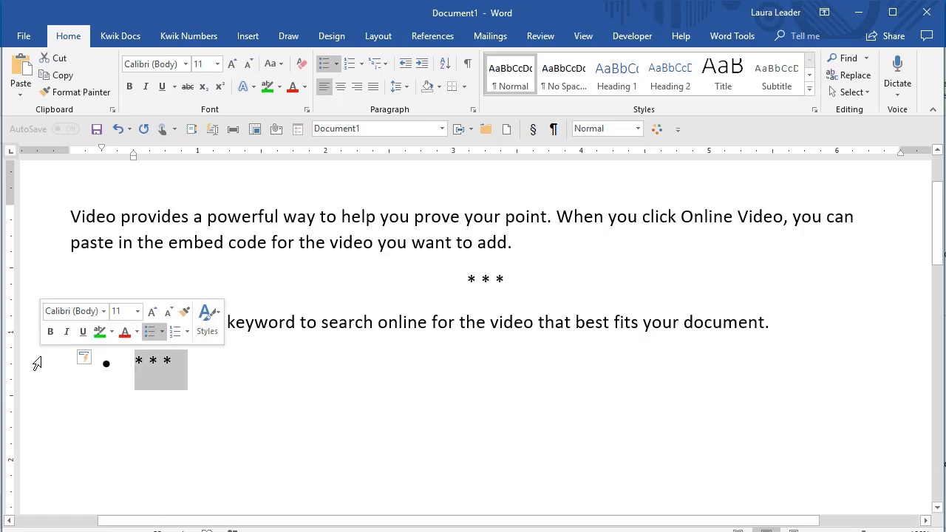
key("Delete")
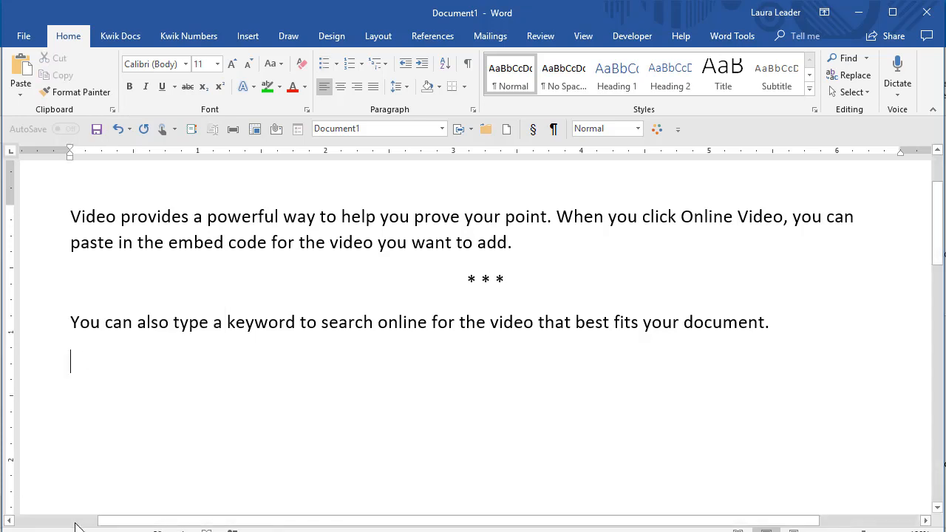
- Enter "* * *" below the last paragraph by undoing the automatic bullet after the first asterisk, and delete that line
type("*")
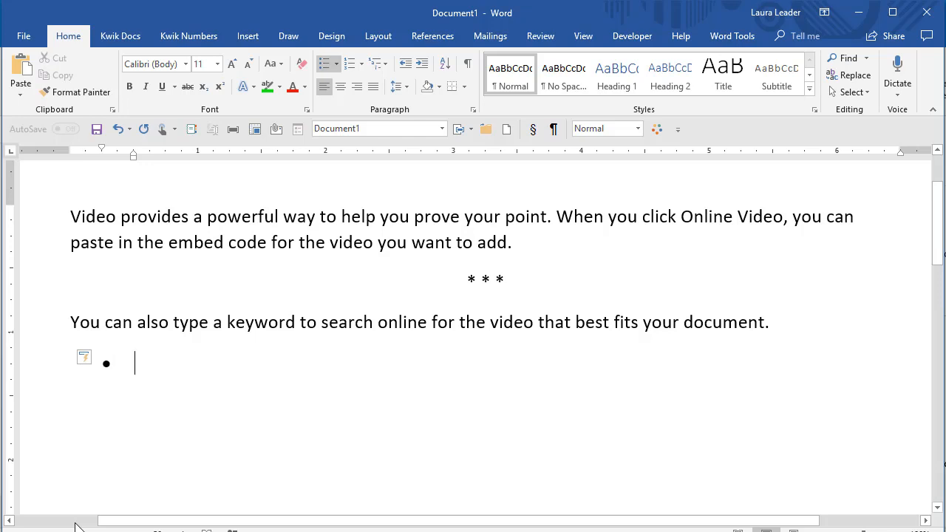
mouse_move(87, 362)
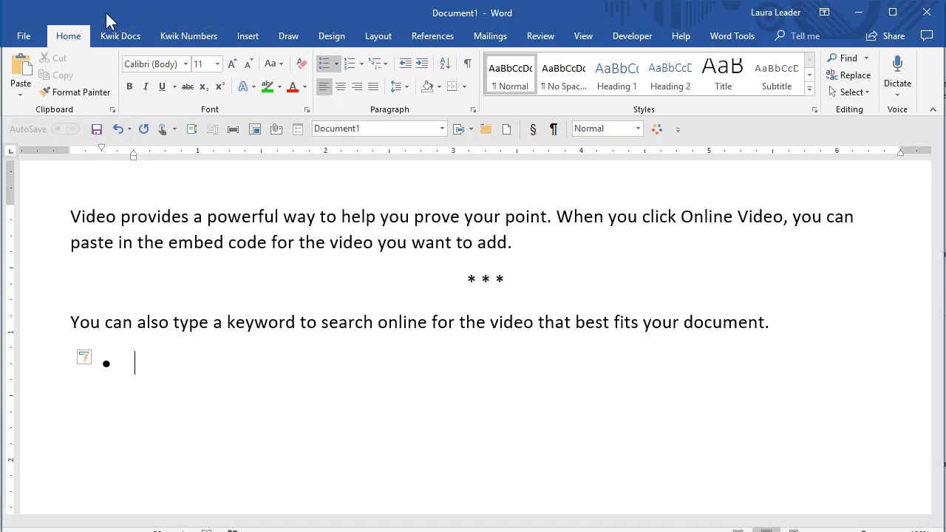
left_click(117, 128)
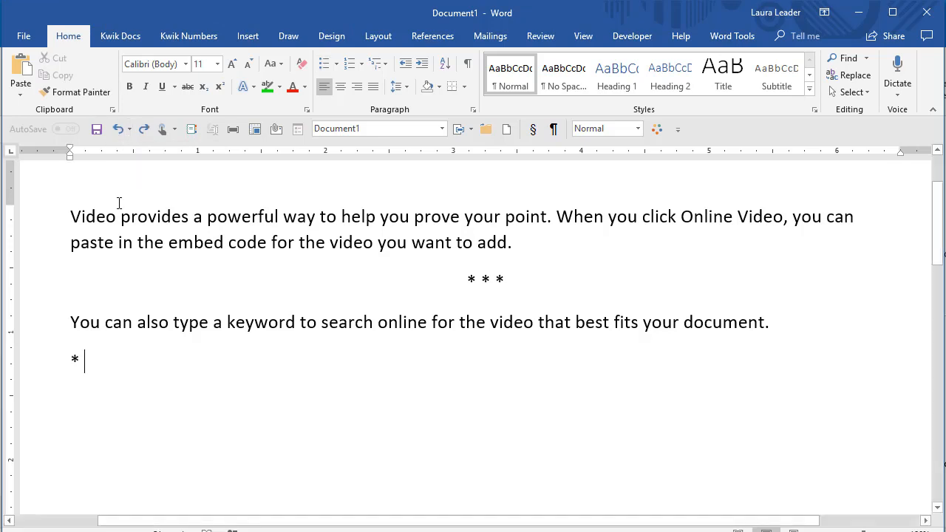
type("* *")
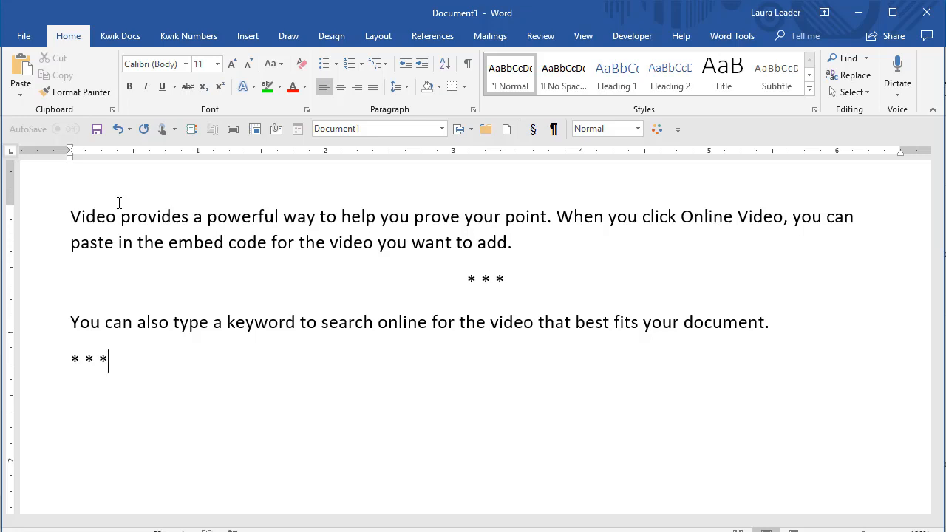
key("Return")
key("shift+Up")
key("Delete")
- Start the line with an asterisk and a space, and stop the automatic creation of bulleted lists
type("*")
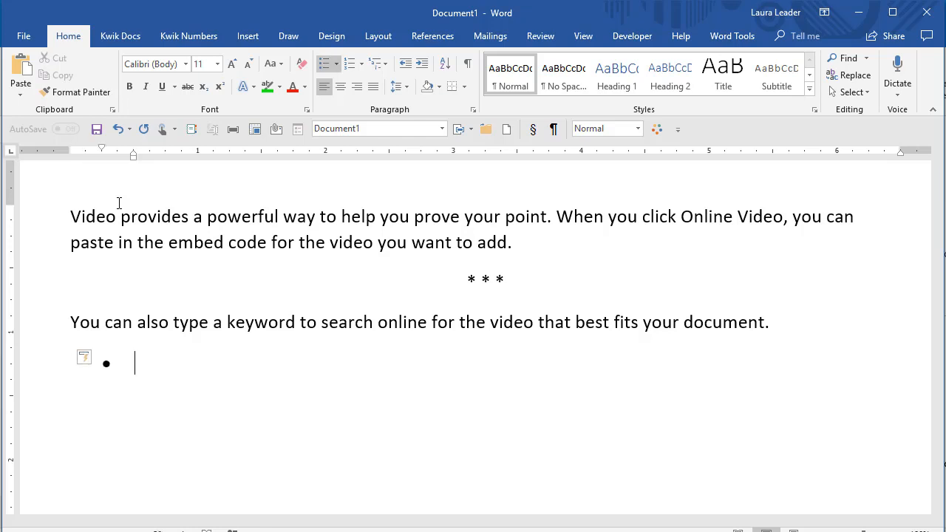
left_click(93, 359)
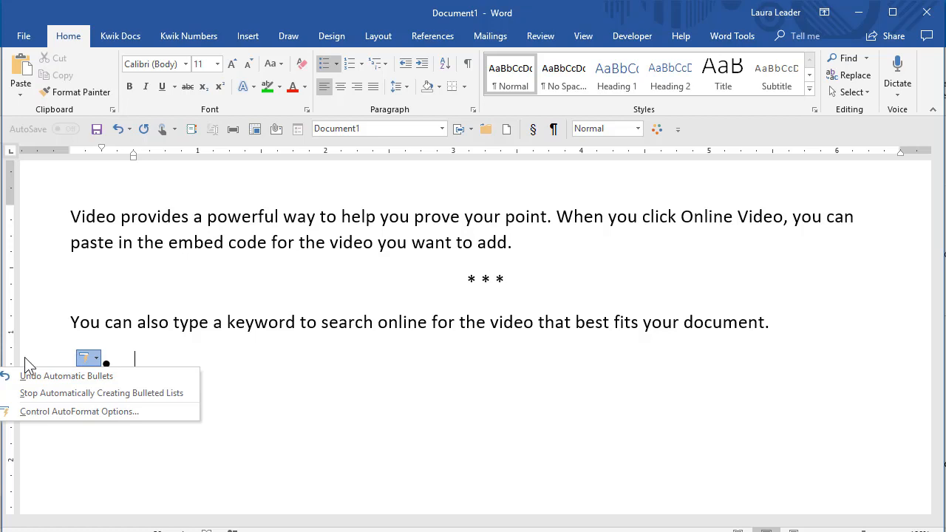
left_click(86, 396)
- Clear the test asterisks after the last paragraph and leave an empty line below it
key("Home")
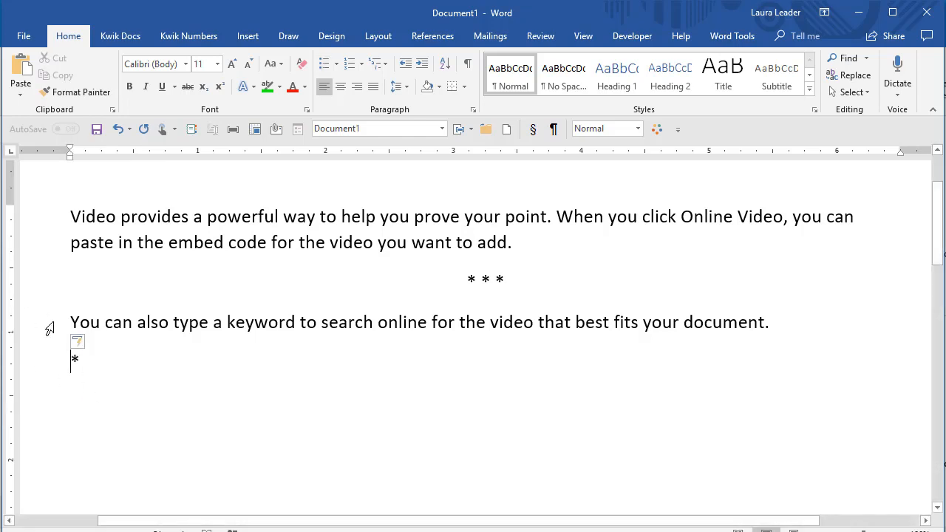
key("shift+End")
key("BackSpace")
key("BackSpace")
type("*")
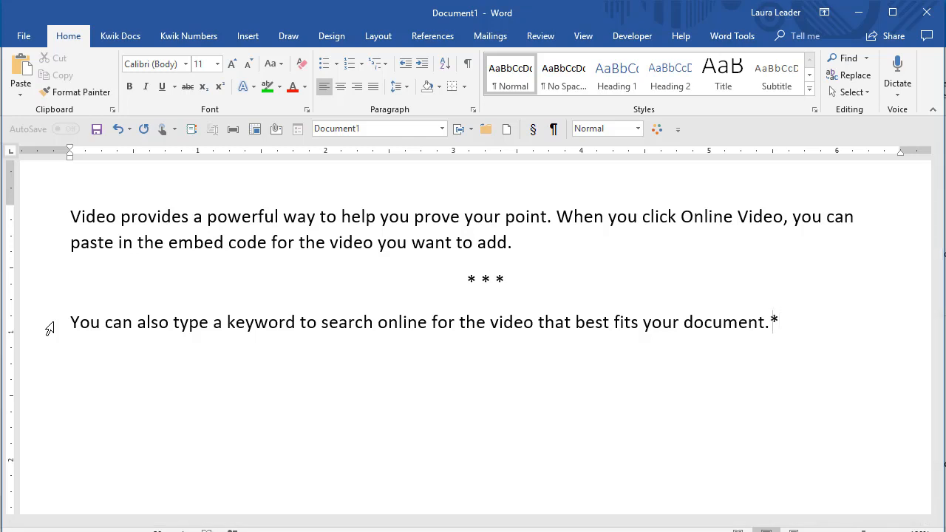
key("Return")
key("shift+Home")
key("BackSpace")
- Enter a test line starting with "The 1st", undo the automatic superscript on the ordinal, and delete the line
type("The 1st")
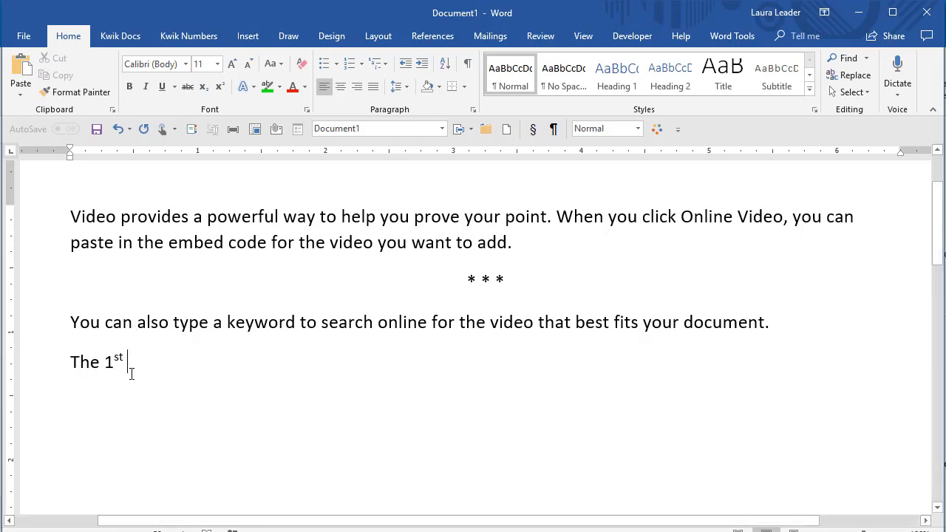
left_click(117, 129)
type("reth jkwhr jrk")
key("ctrl+shift+Left")
key("ctrl+shift+Left")
key("ctrl+shift+Left")
key("ctrl+shift+Left")
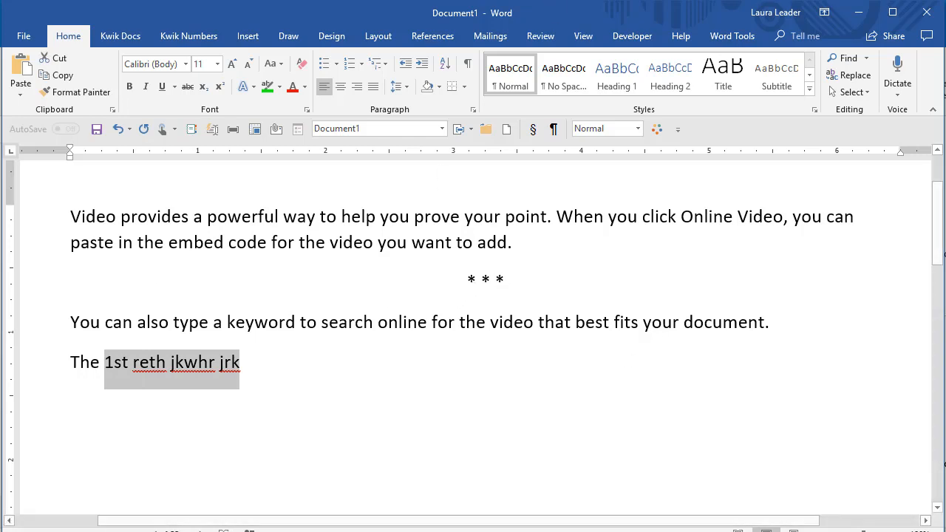
left_click(21, 363)
key("Delete")
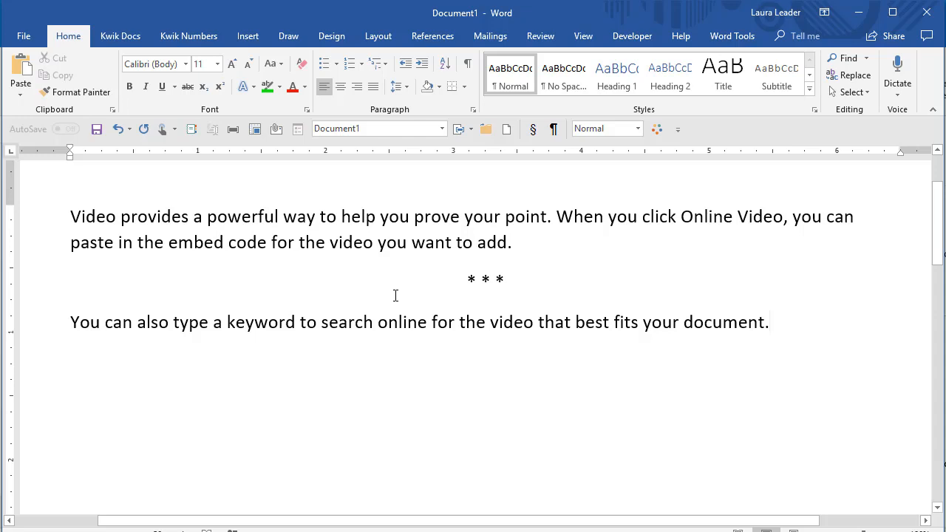
- Add an AutoCorrect entry in the proofing options that replaces ".*" with "* * *"
left_click(13, 34)
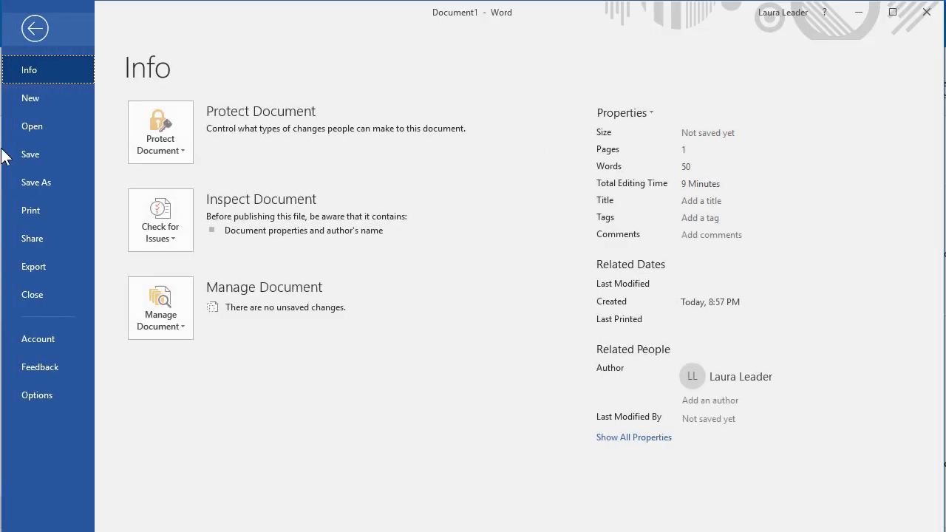
left_click(37, 395)
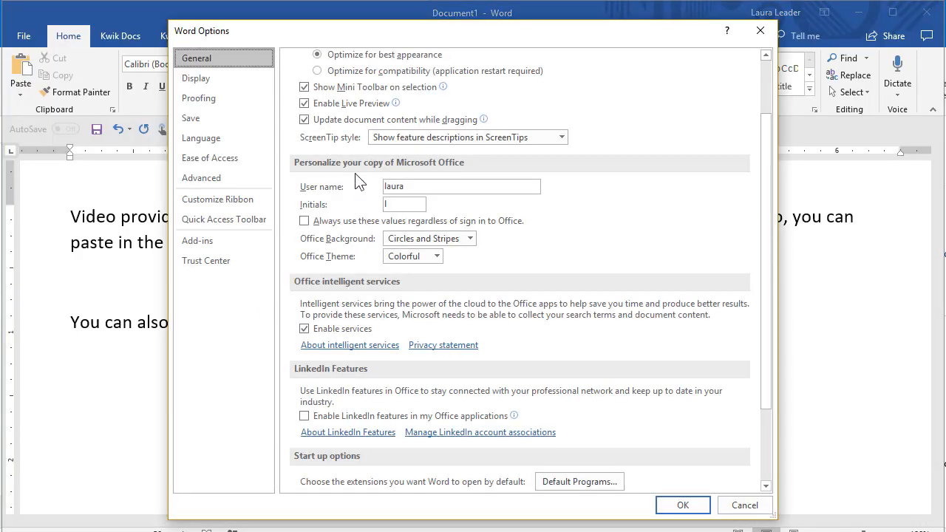
left_click(235, 102)
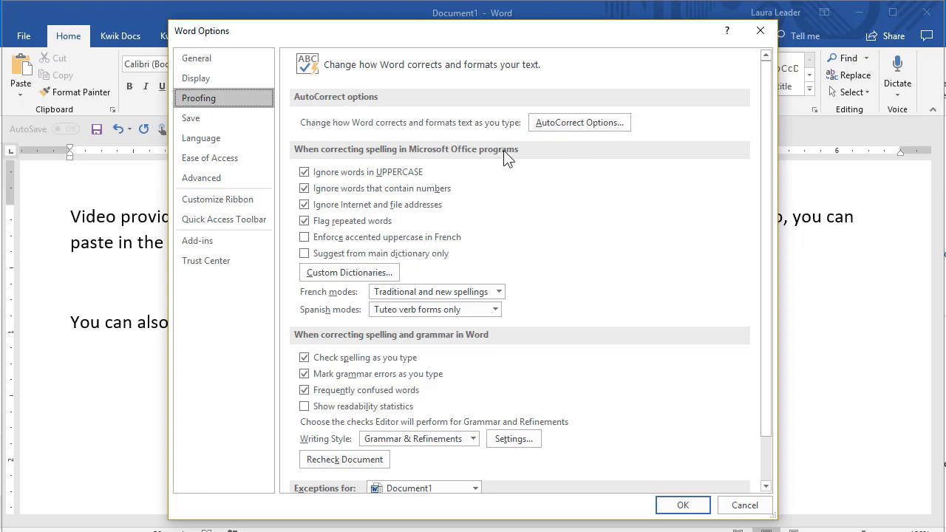
left_click(567, 124)
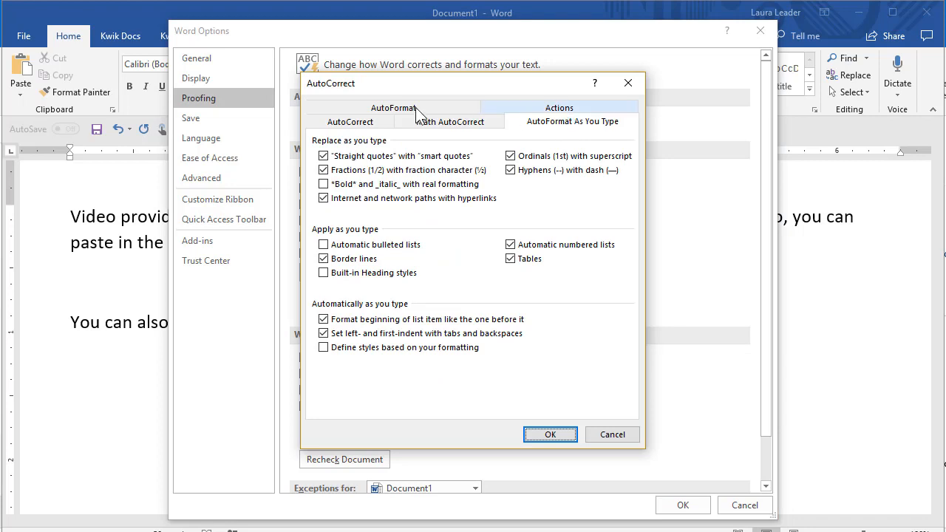
left_click(367, 123)
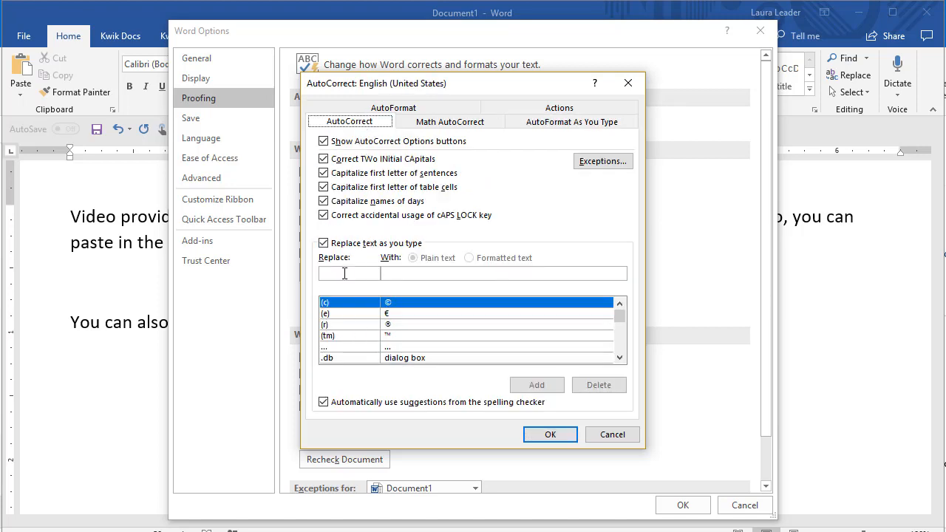
left_click(345, 273)
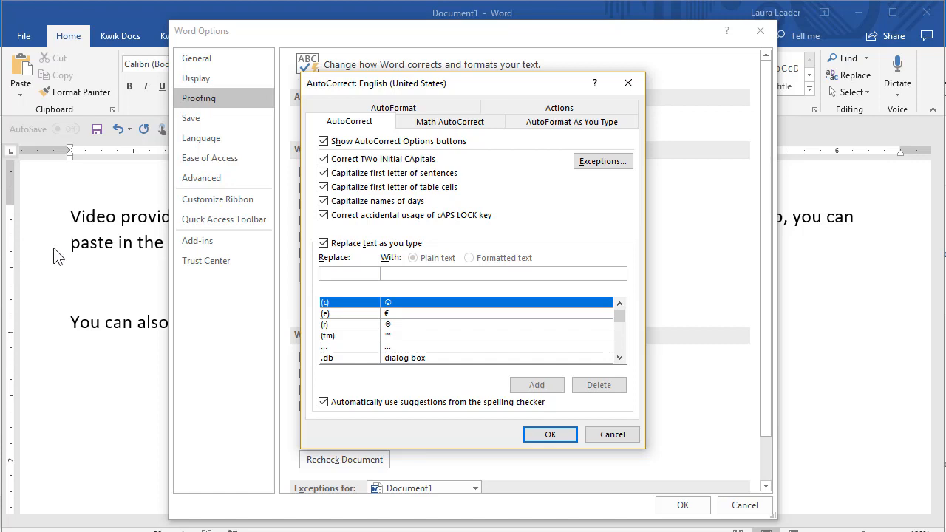
type(".")
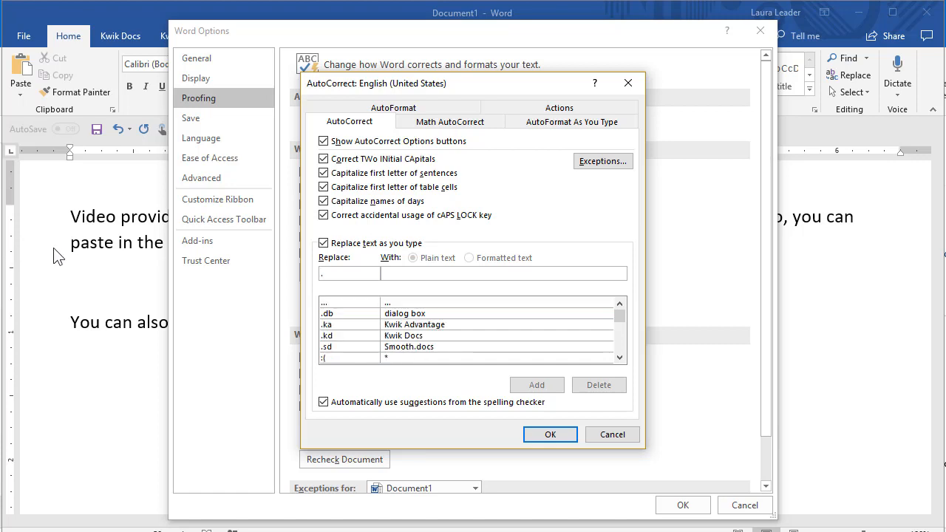
type("**")
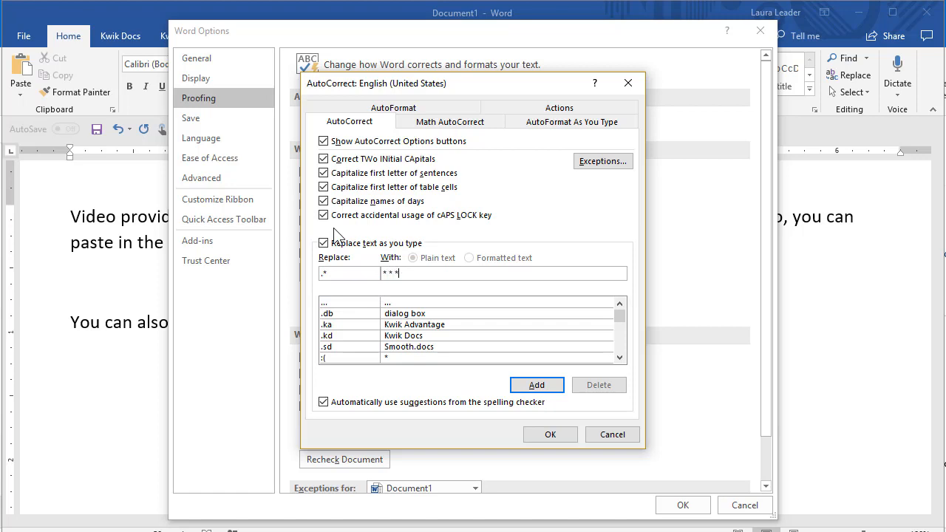
left_click(535, 383)
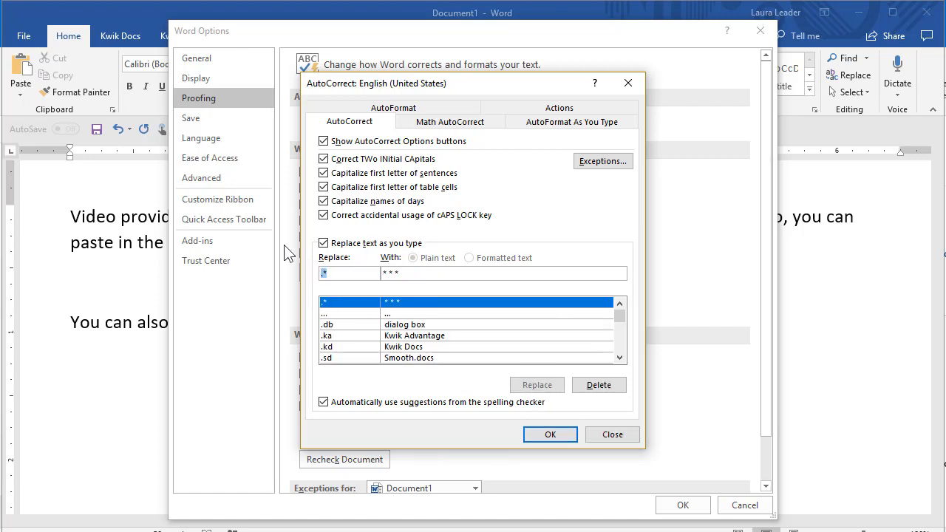
left_click(333, 275)
- Turn off automatic numbered lists and leave automatic bulleted lists off in the AutoFormat As You Type options, and apply the settings
left_click(578, 126)
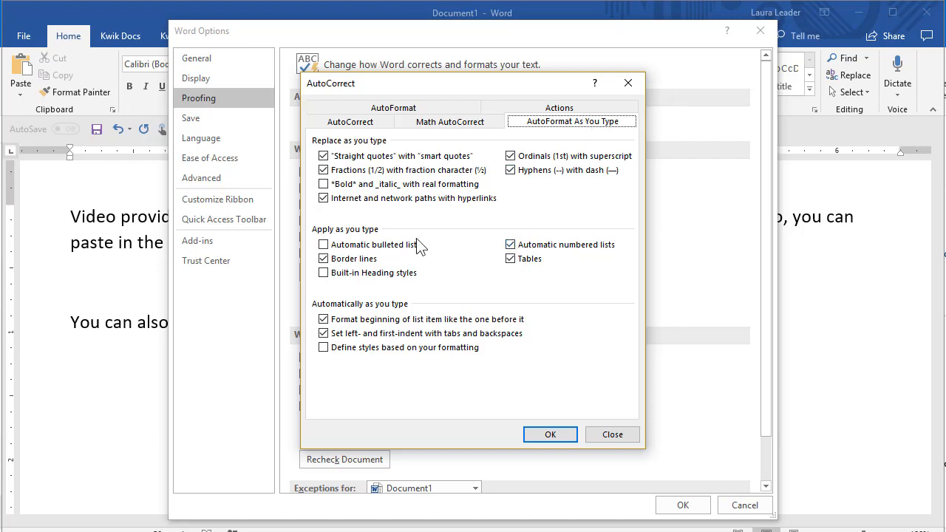
left_click(323, 244)
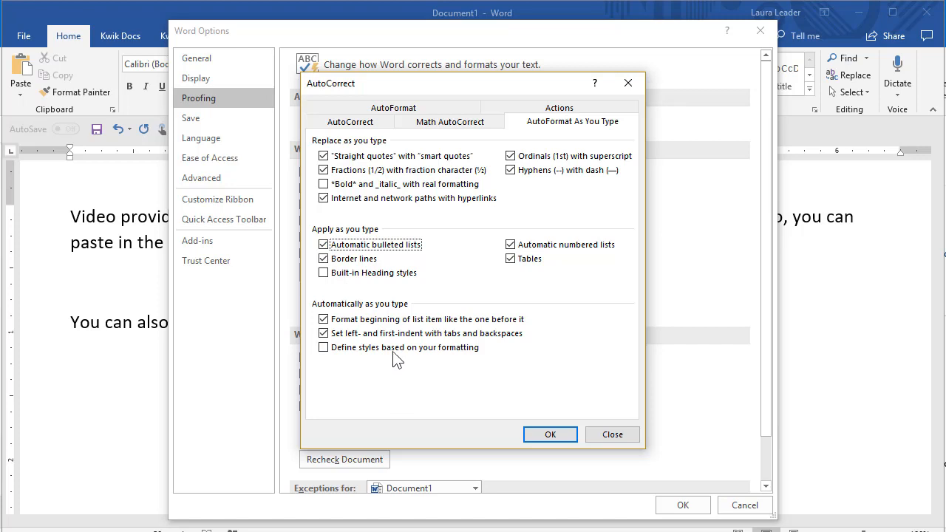
left_click(323, 246)
left_click(511, 245)
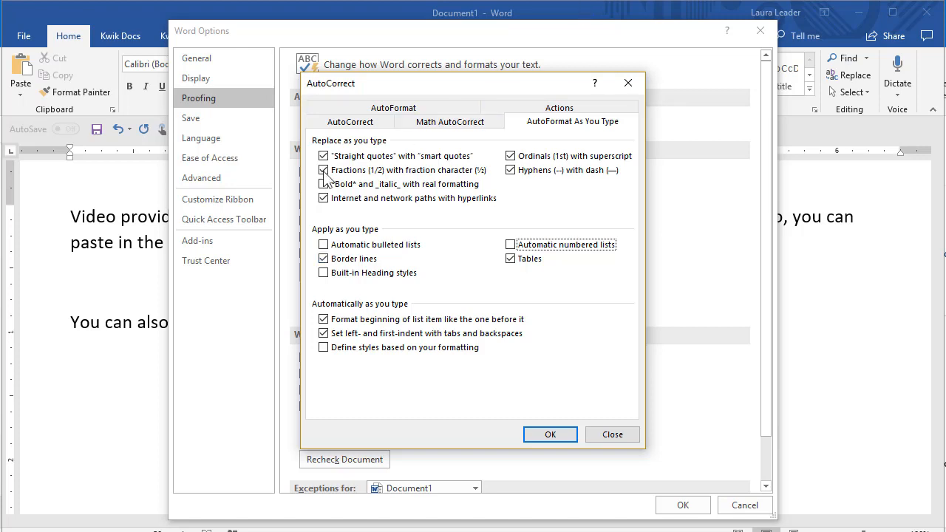
left_click(321, 334)
left_click(322, 335)
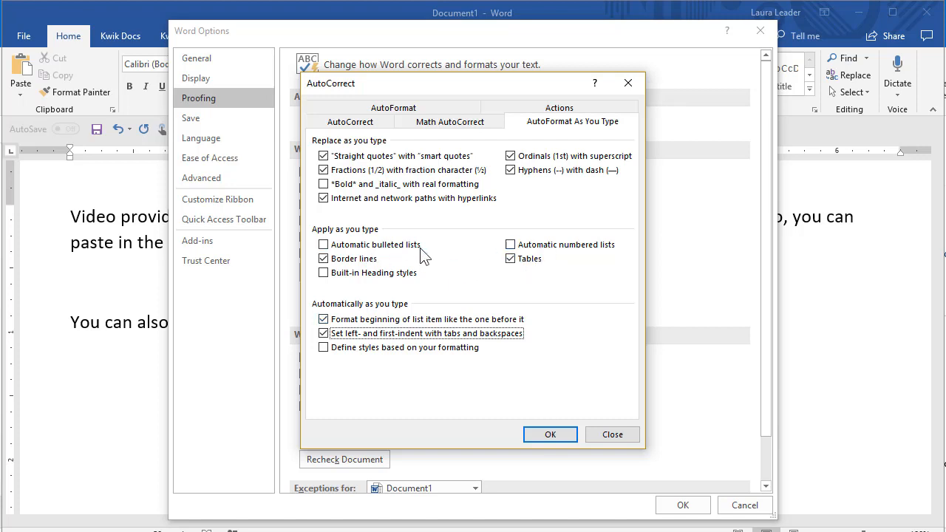
left_click(548, 436)
left_click(682, 505)
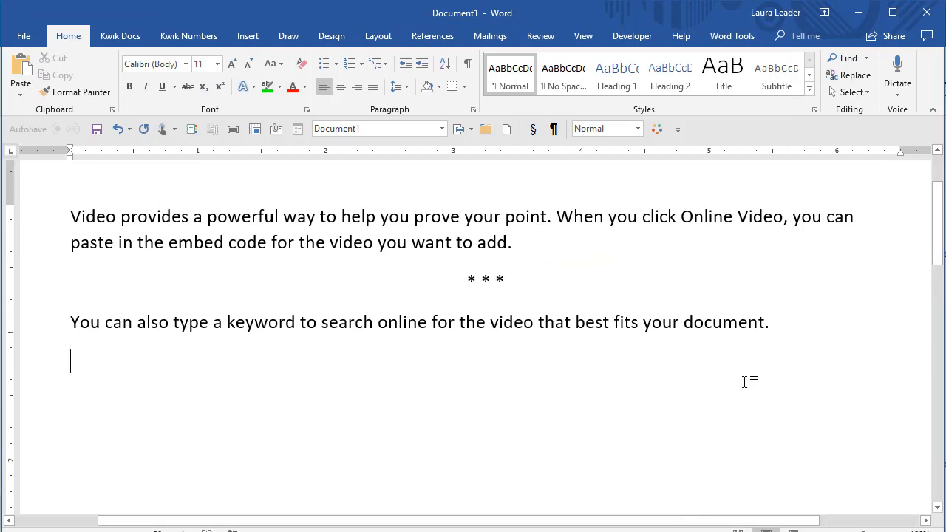
- Replace a trial "++++" below the last paragraph with a row of equals signs converted into a border line
type("++++")
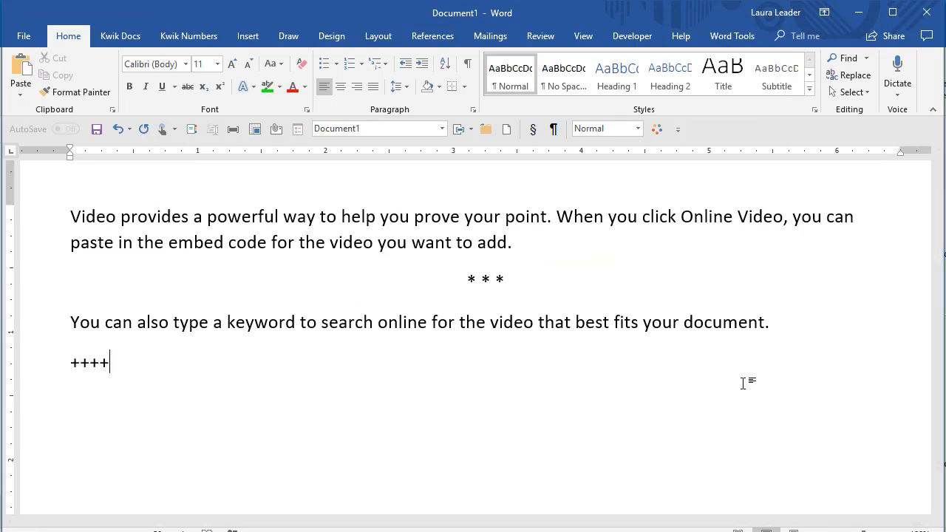
key("BackSpace")
key("BackSpace")
key("BackSpace")
key("BackSpace")
type("=======")
key("Return")
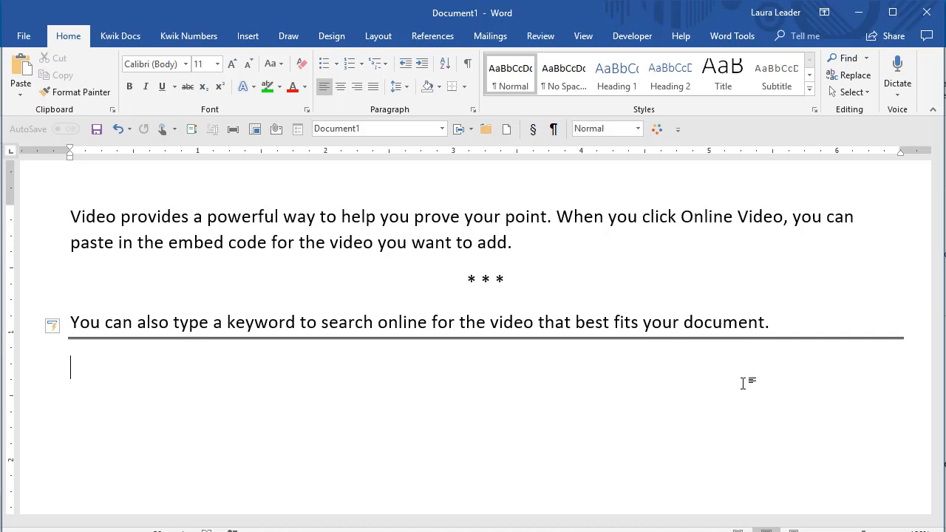
- Enter a row of hyphens a few lines below the border, and stop the automatic creation of border lines
key("Return")
key("Return")
key("Return")
type("--------------------")
key("Return")
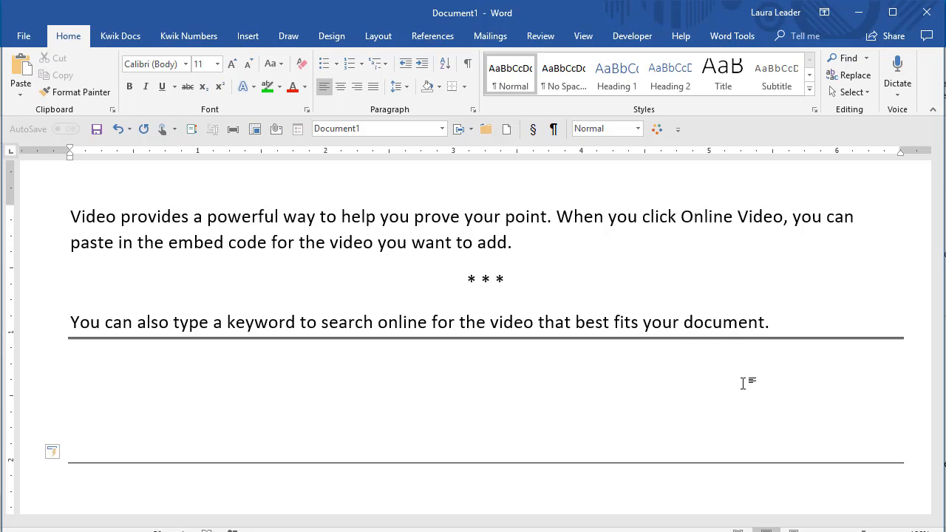
left_click(58, 450)
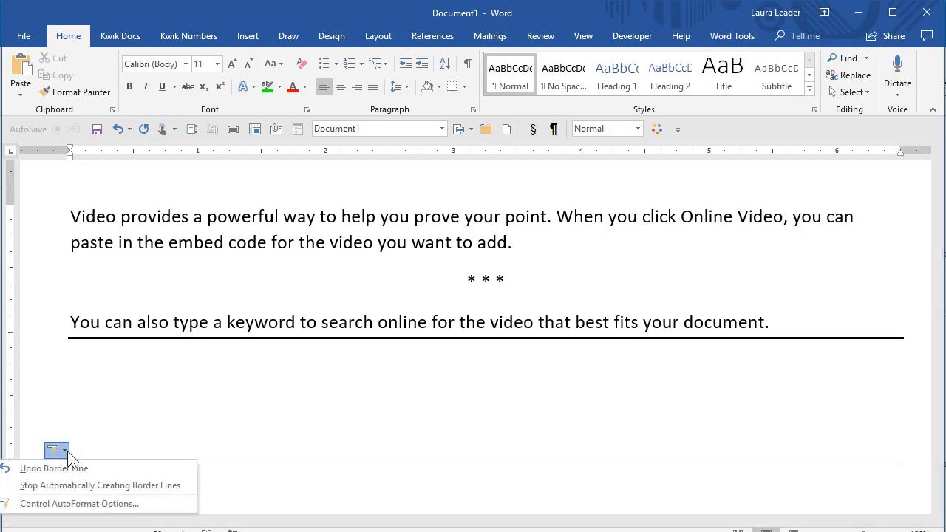
left_click(46, 487)
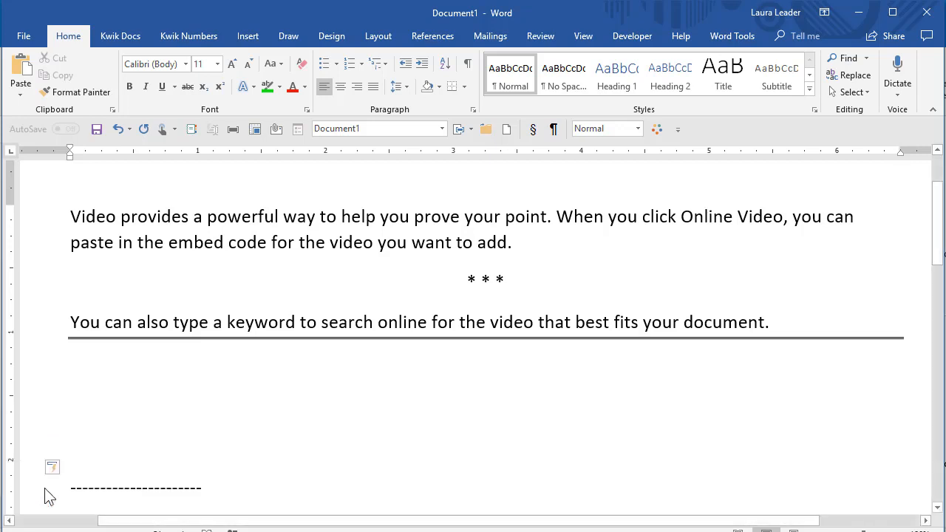
- Enter another row of hyphens as plain text on the second blank line below the border, followed by a new paragraph
left_click(81, 429)
type("-----------")
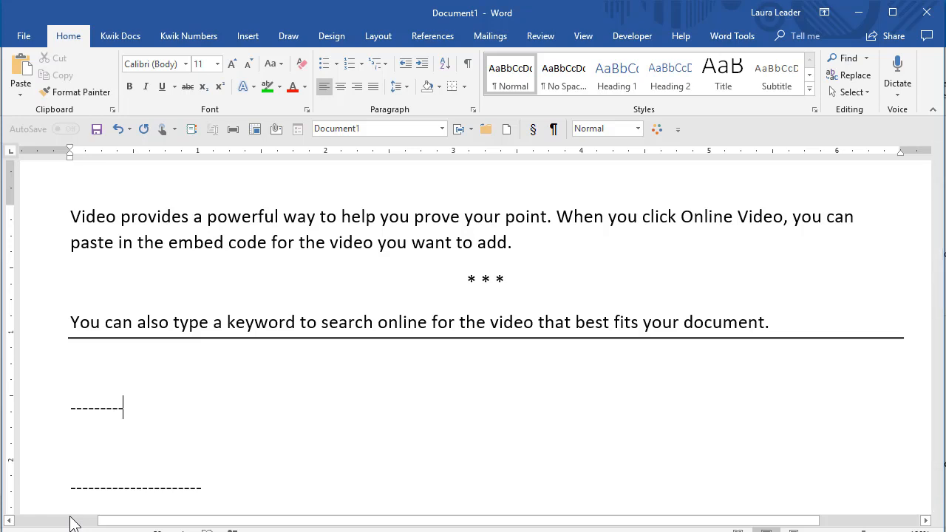
type("------------------------- ")
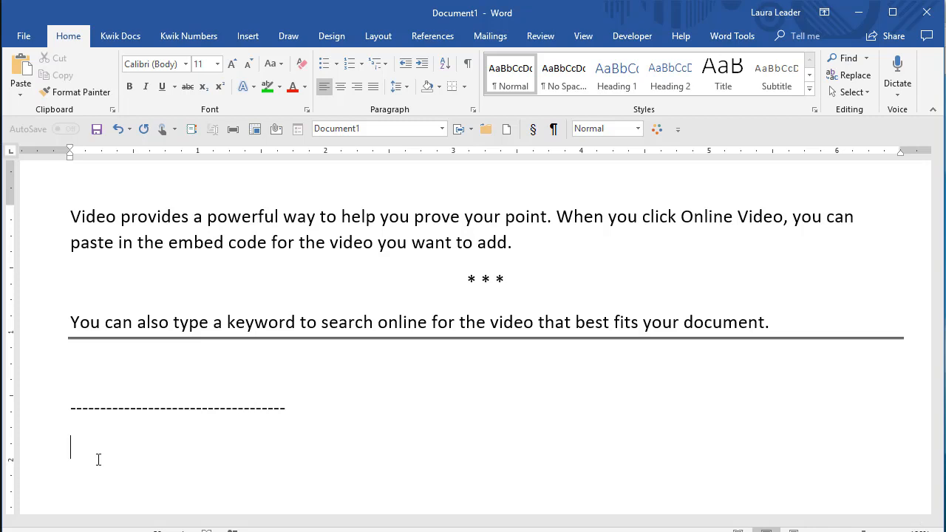
- Insert the "* * *" separator on two consecutive lines below the new row of hyphens by expanding its shortcut
type(".")
key("F3")
key("Return")
key("F3")
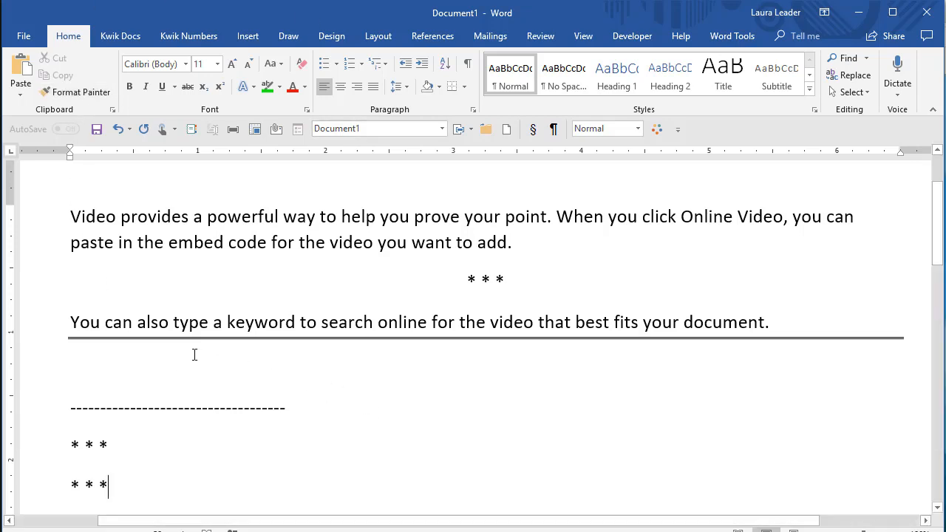
- Enter "dialog box" on the blank line directly below the border and select that text
left_click(173, 369)
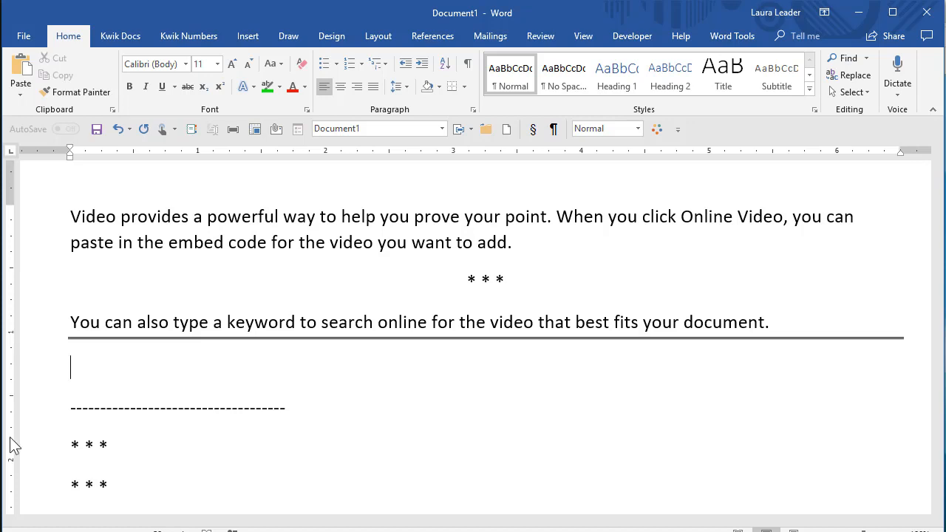
type("dialog box")
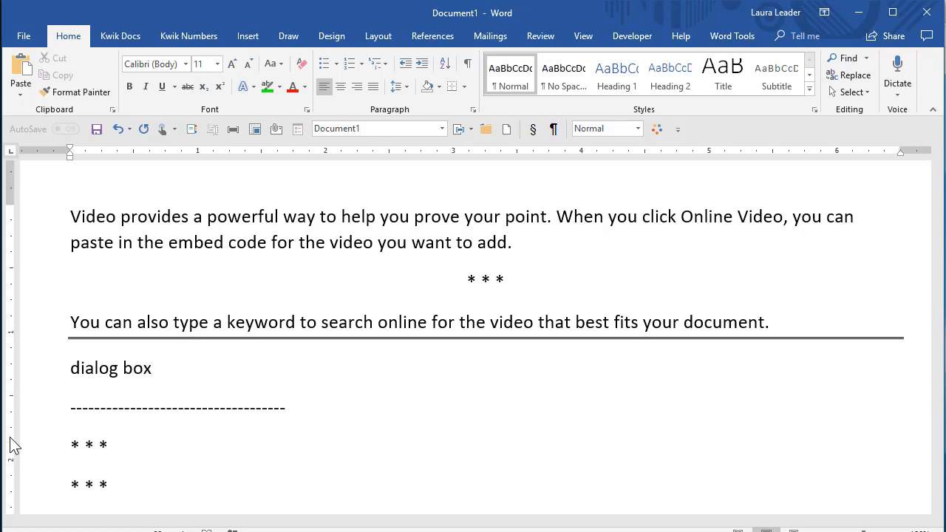
key("shift+Down")
key("shift+Left")
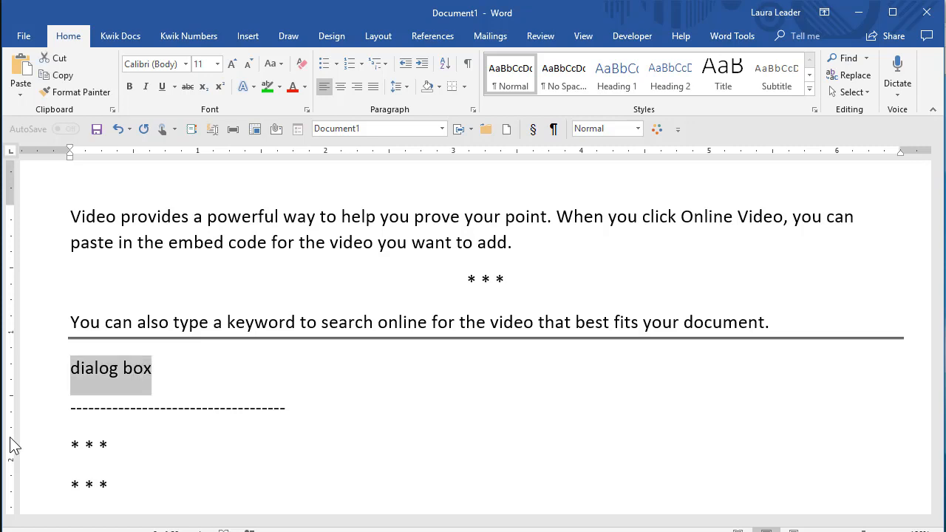
- Redefine the AutoCorrect entry ".db" in the proofing options so that it is replaced with "dialog box", and apply the settings
left_click(22, 36)
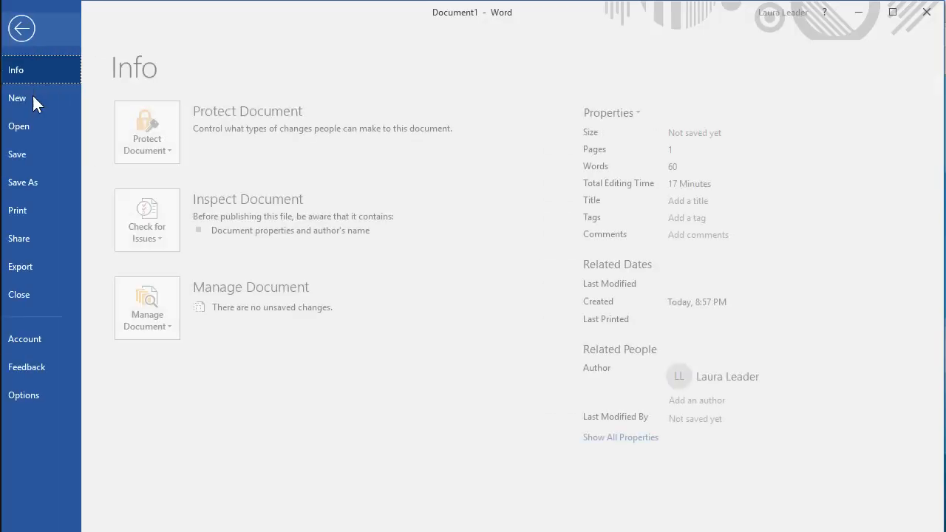
left_click(41, 388)
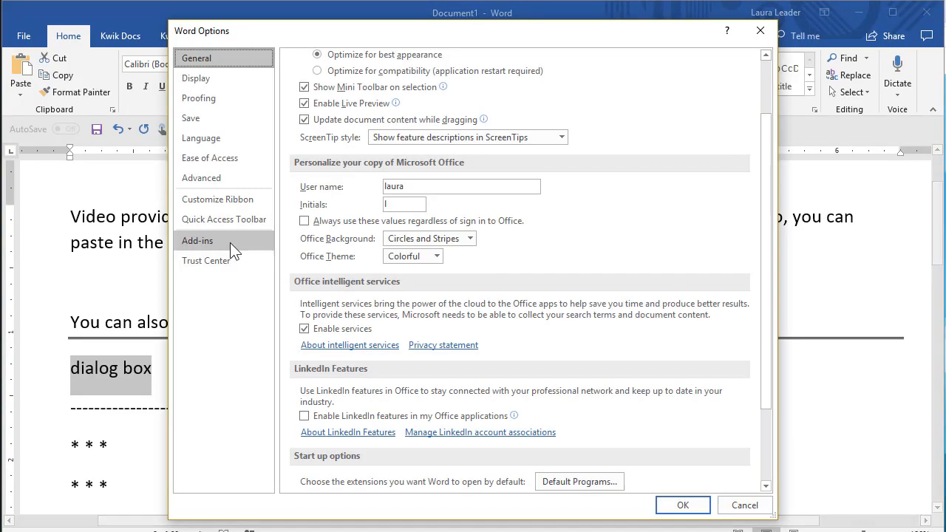
left_click(235, 102)
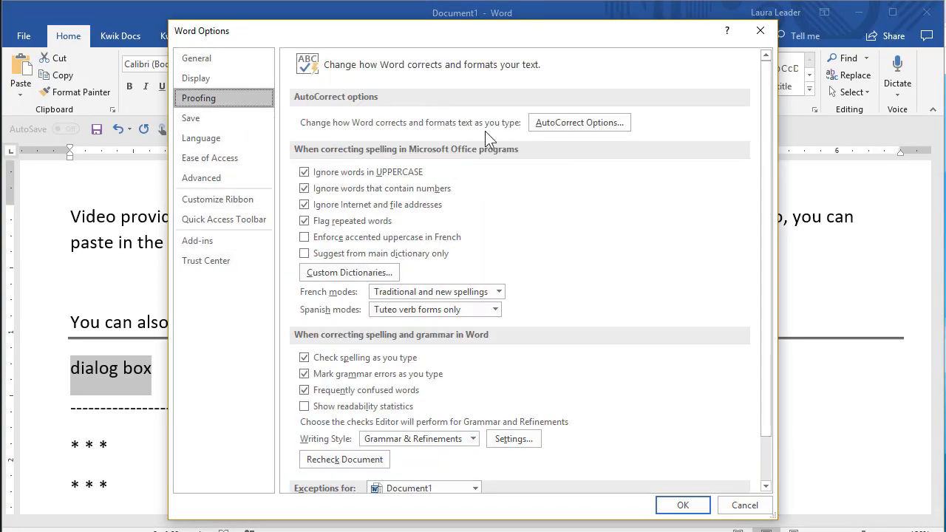
left_click(556, 126)
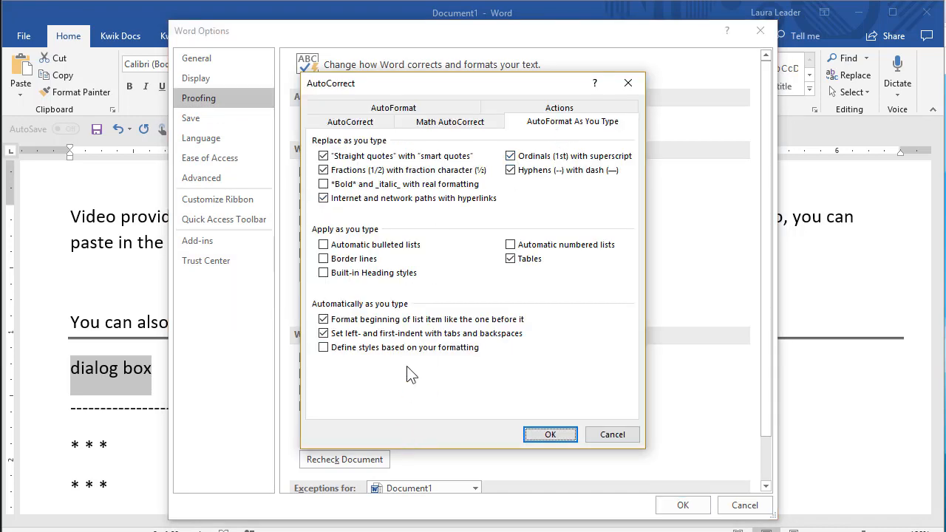
left_click(359, 124)
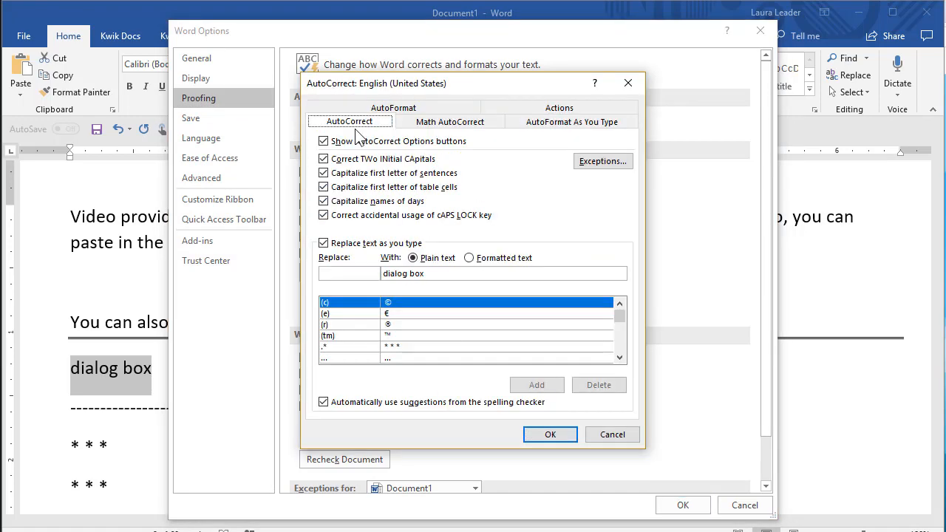
left_click(347, 275)
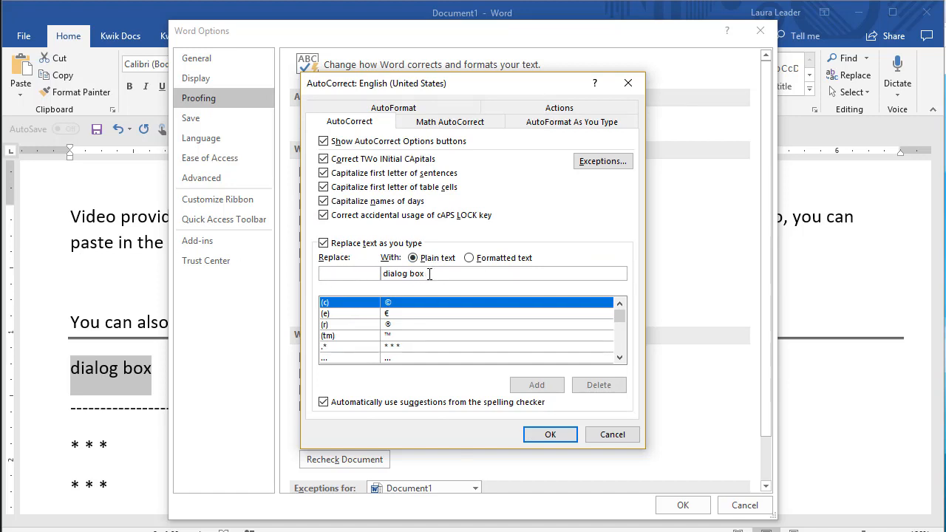
type(".")
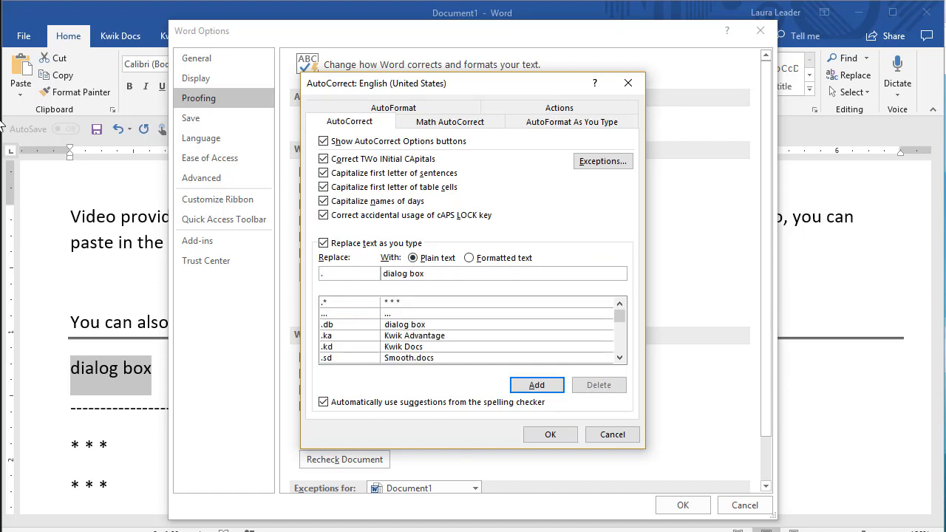
type("db")
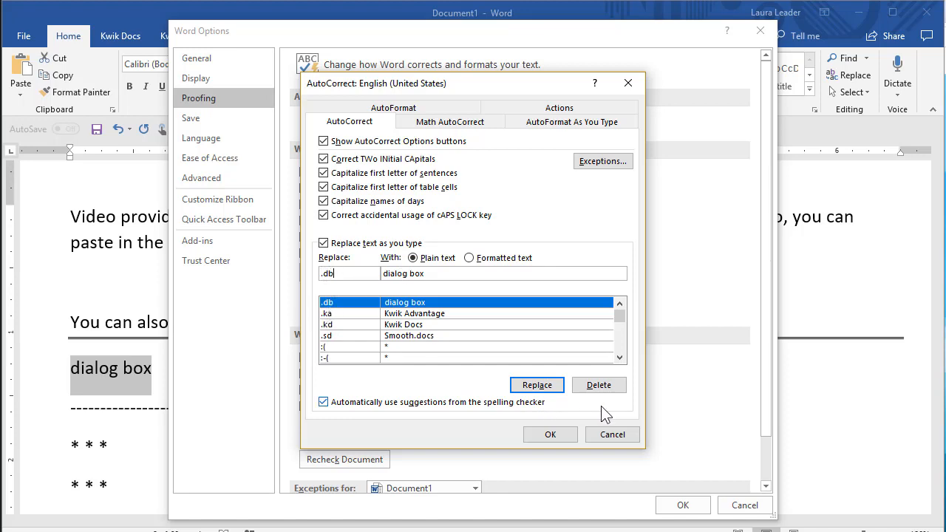
left_click(549, 389)
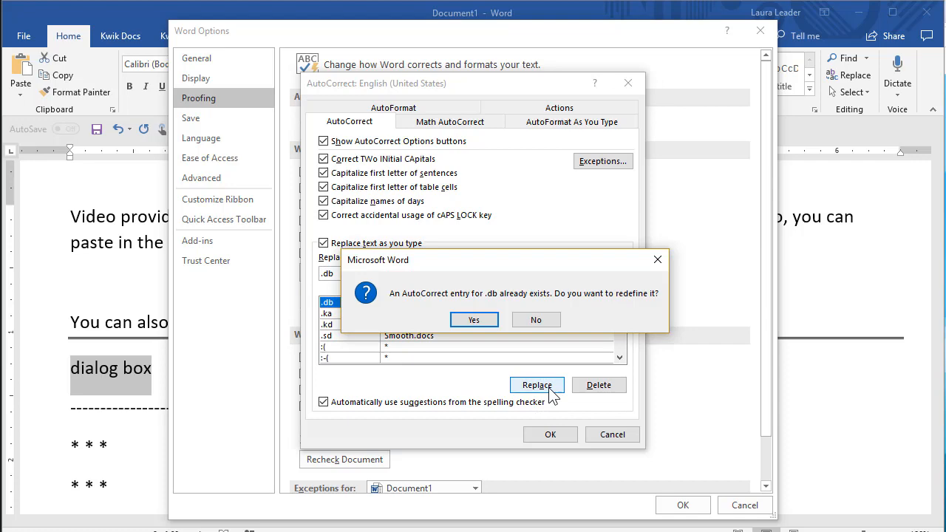
left_click(474, 320)
left_click(549, 435)
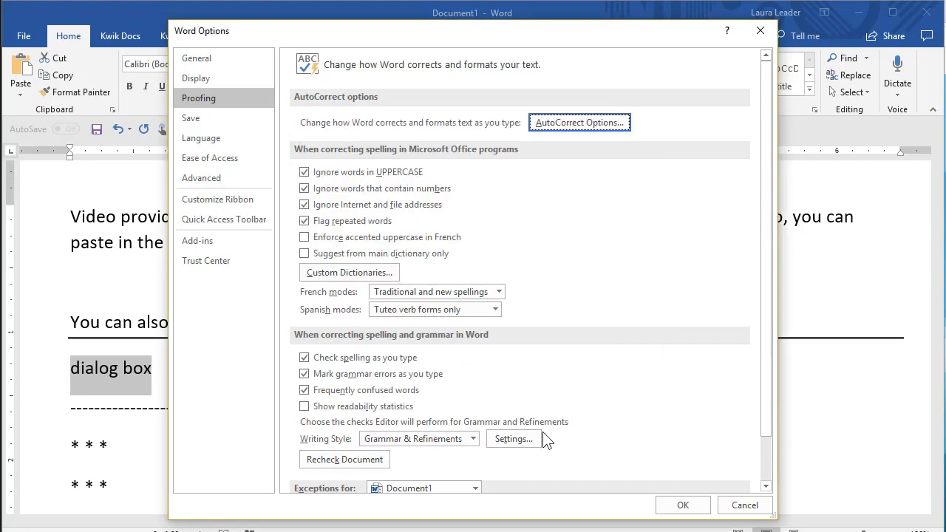
left_click(682, 505)
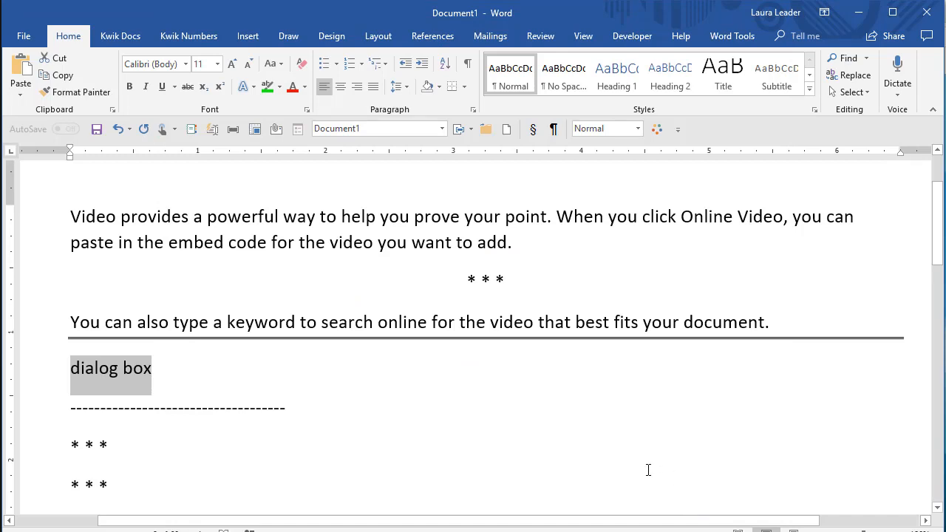
- Replace the selected text with "The dialog box and keep typing.", producing "dialog box" from the ".db" shortcut
type("The di")
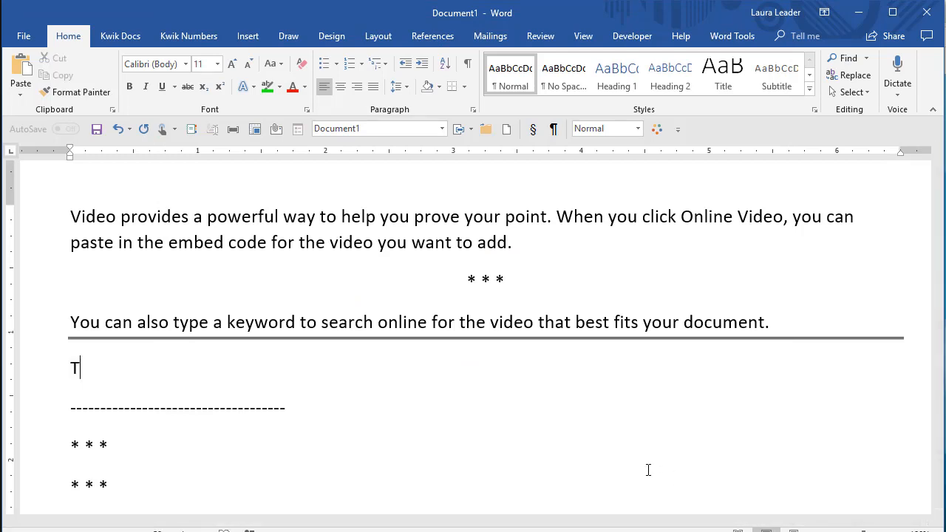
key("BackSpace")
key("BackSpace")
type(".db")
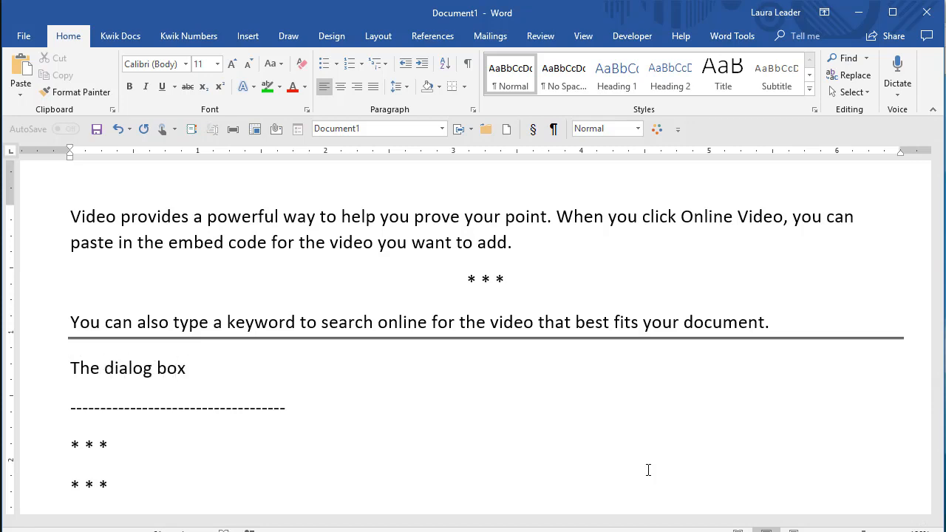
type(" and keep typing.")
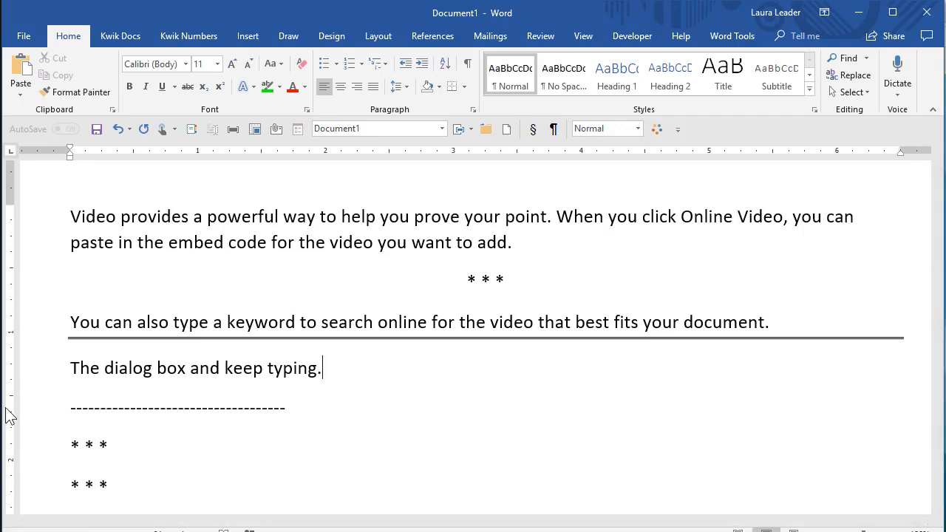
- Add a new paragraph containing "dialog box" below the sentence "The dialog box and keep typing."
key("Return")
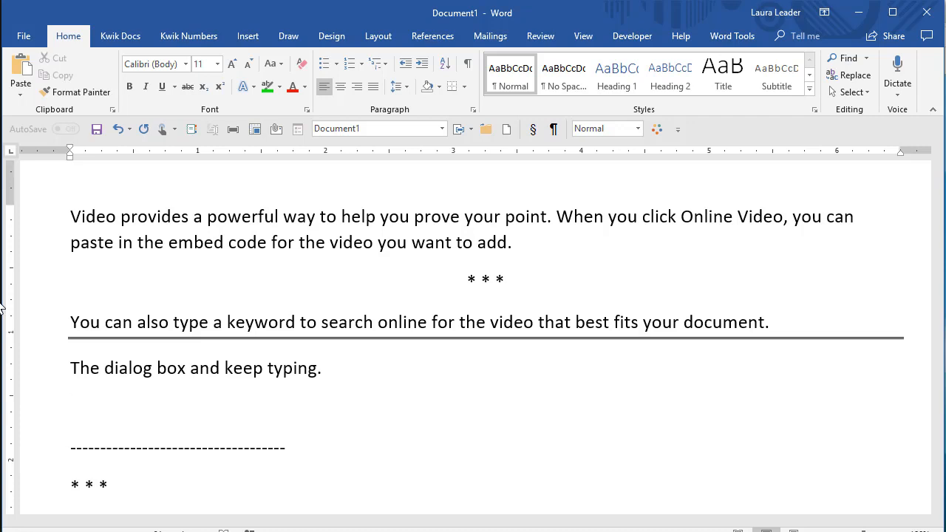
type("dialog")
left_click(117, 130)
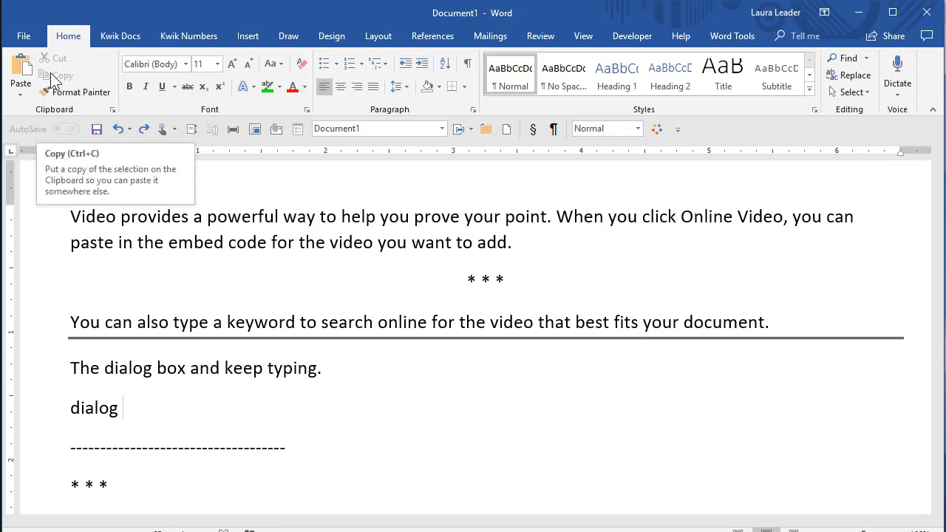
type("box")
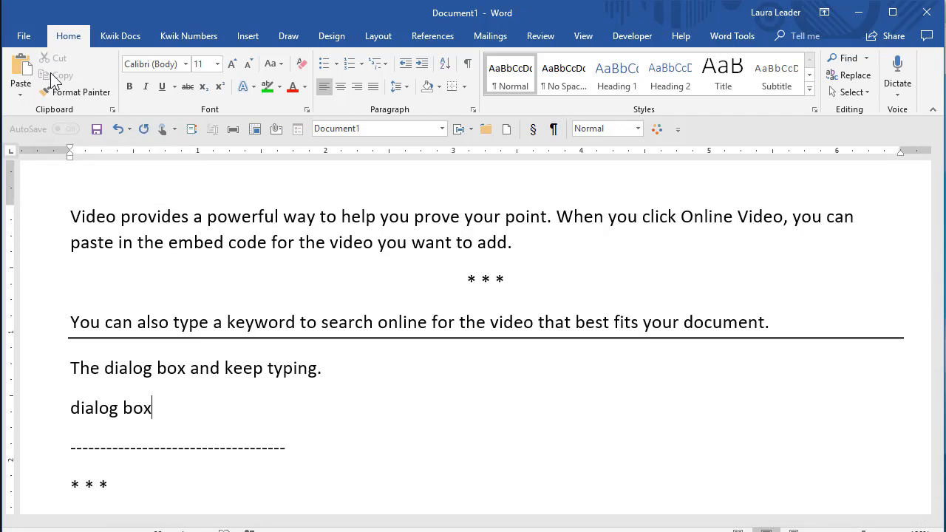